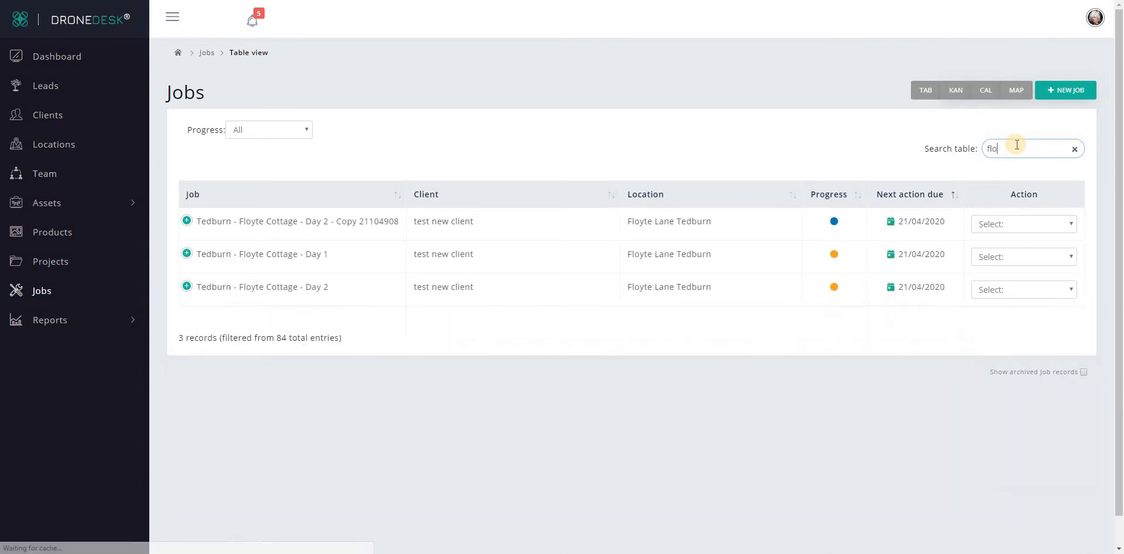
Step: Open the job Tedburn - Floyte Cottage - Day 2 for management and look over its pre-deployment, on-site and post-flight checklists
left_click(1024, 288)
left_click(1005, 409)
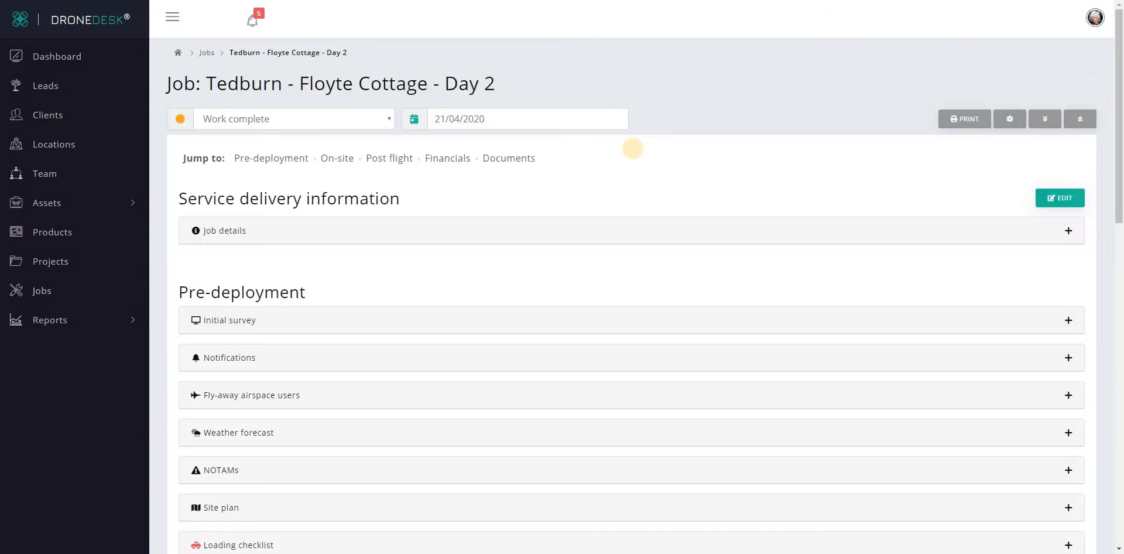
scroll(666, 321, "down", 5)
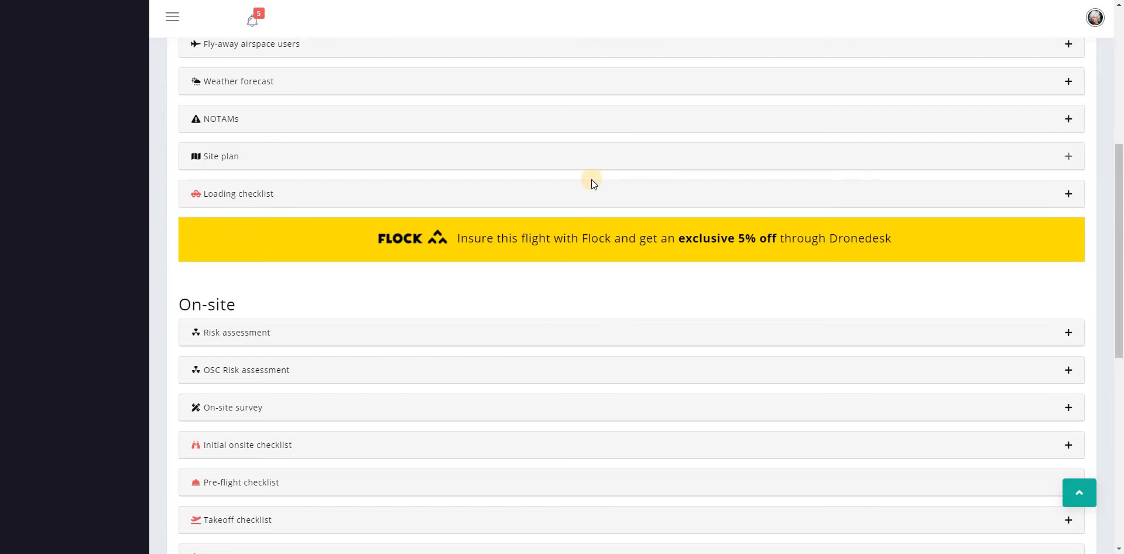
scroll(461, 401, "down", 2)
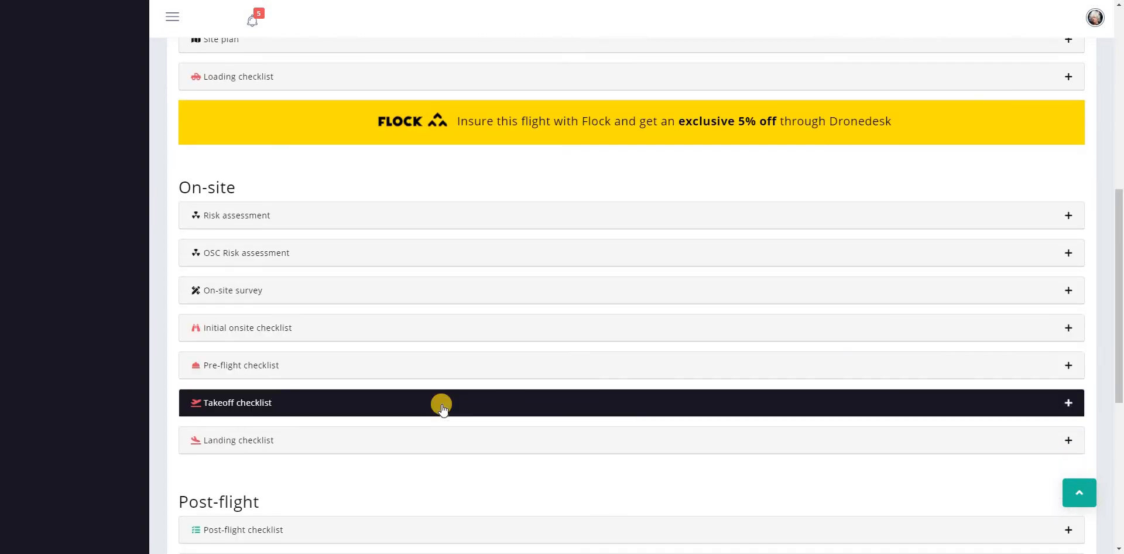
scroll(449, 455, "down", 4)
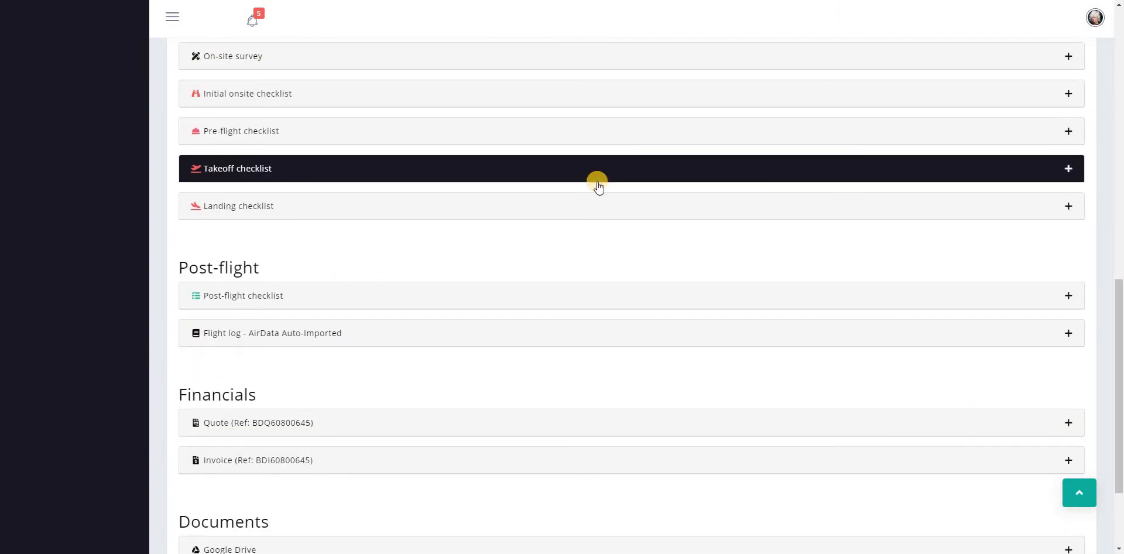
Step: Expand the job's Loading checklist, review its items from start to end, and collapse it again
scroll(597, 187, "up", 4)
left_click(492, 78)
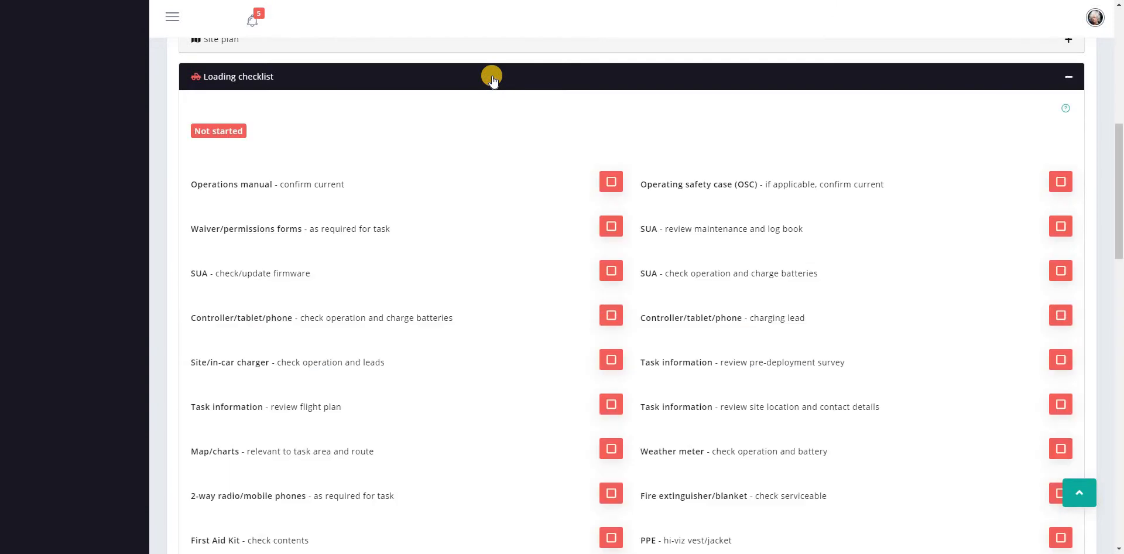
scroll(383, 354, "down", 6)
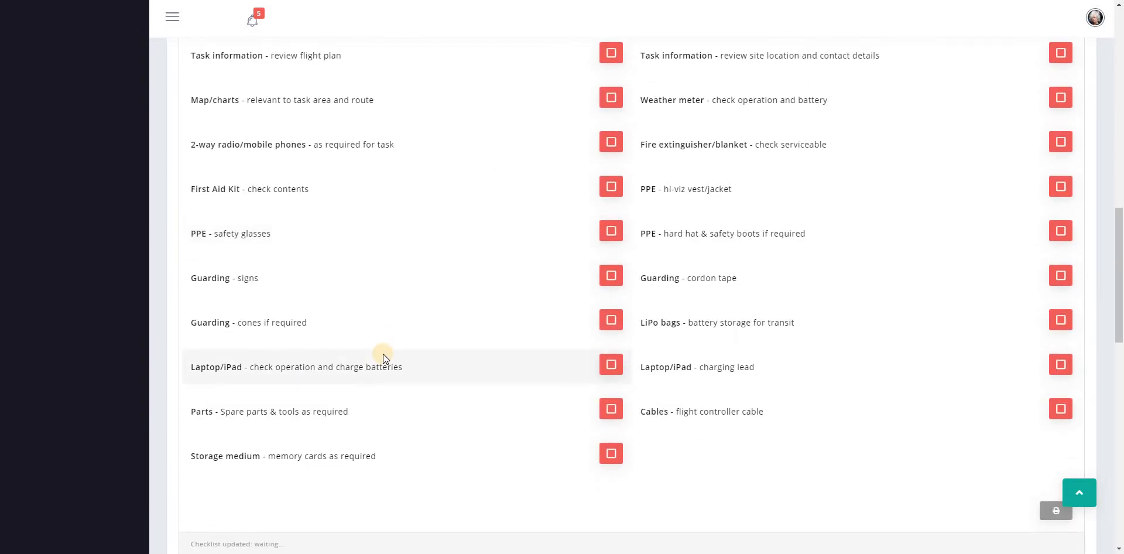
scroll(383, 353, "up", 3)
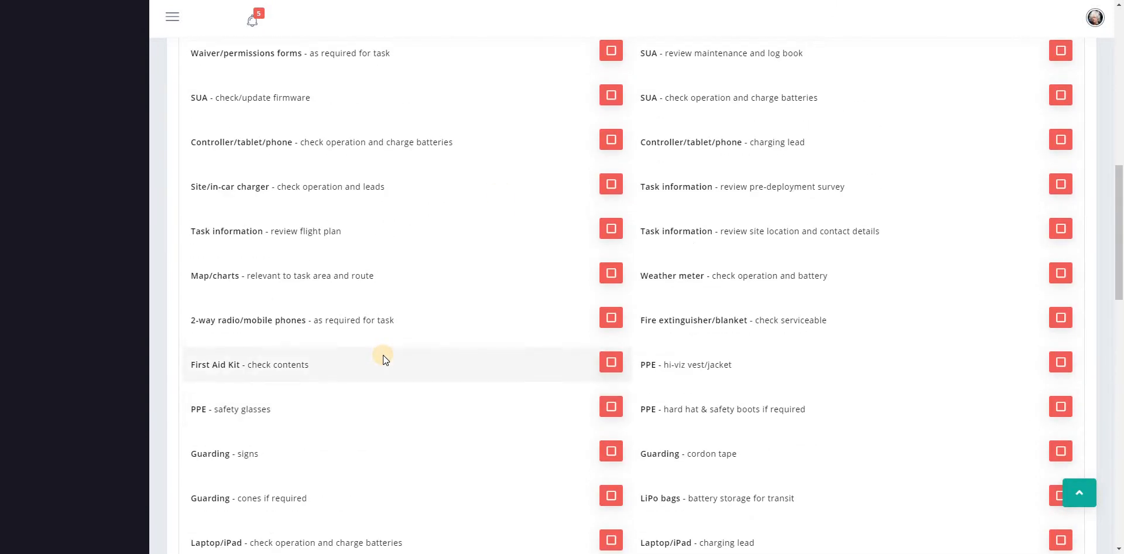
scroll(382, 355, "up", 5)
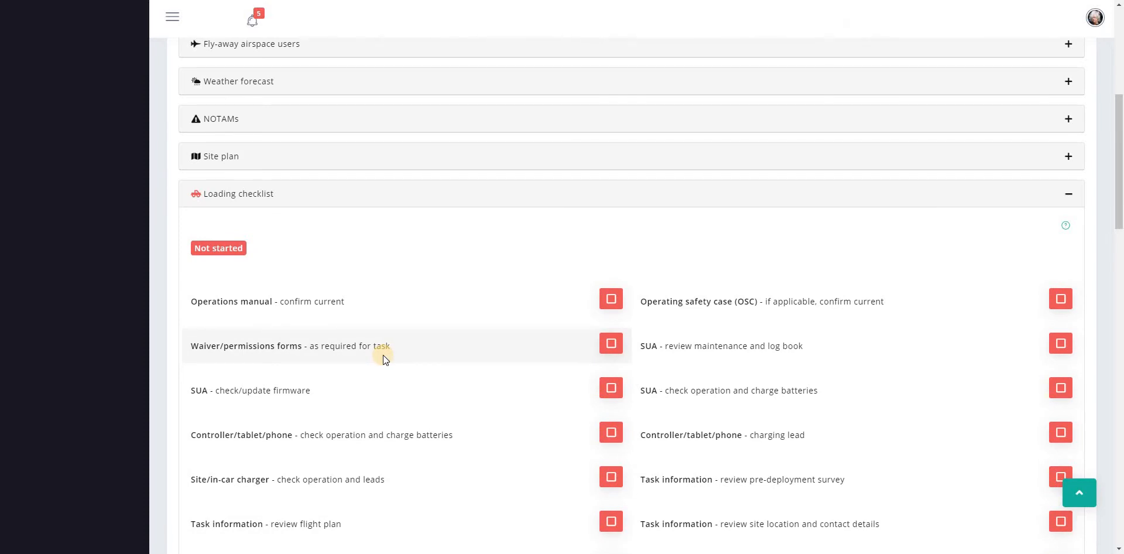
scroll(383, 355, "down", 3)
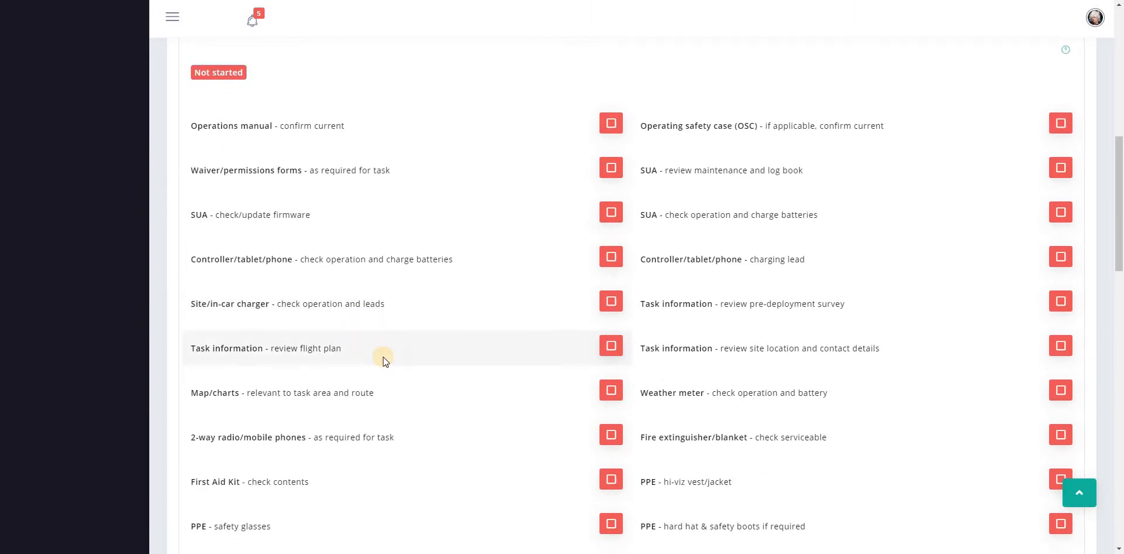
scroll(382, 357, "down", 3)
scroll(383, 356, "up", 5)
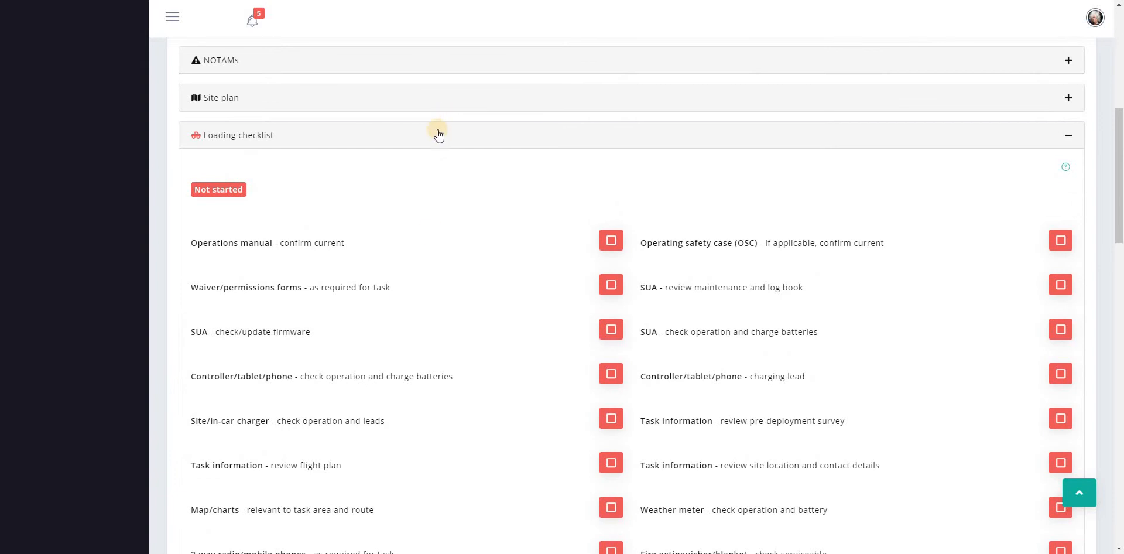
left_click(438, 135)
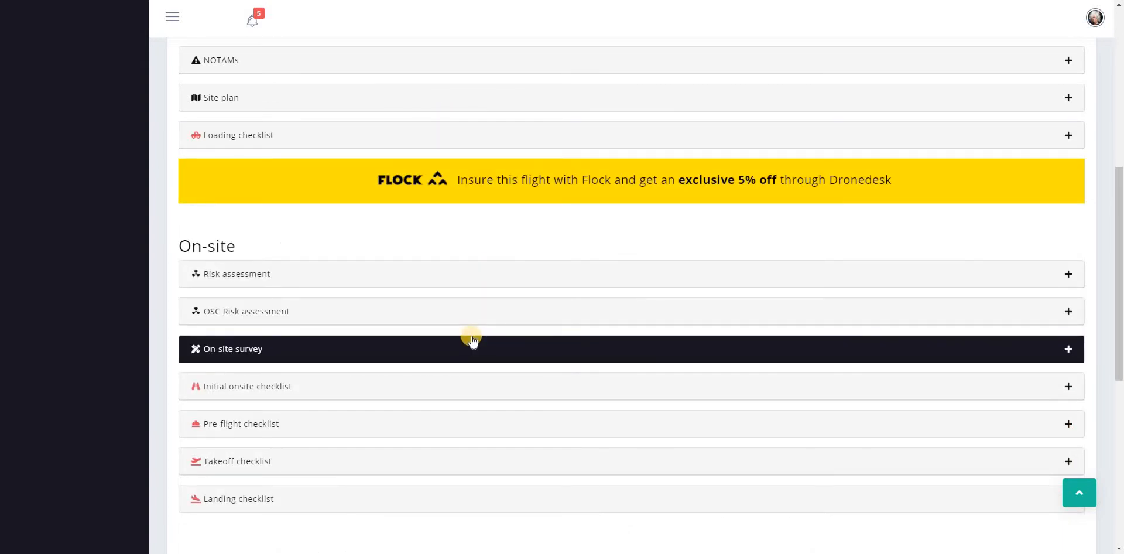
Step: Go to the checklist settings and load the Loading list for editing
left_click(1093, 17)
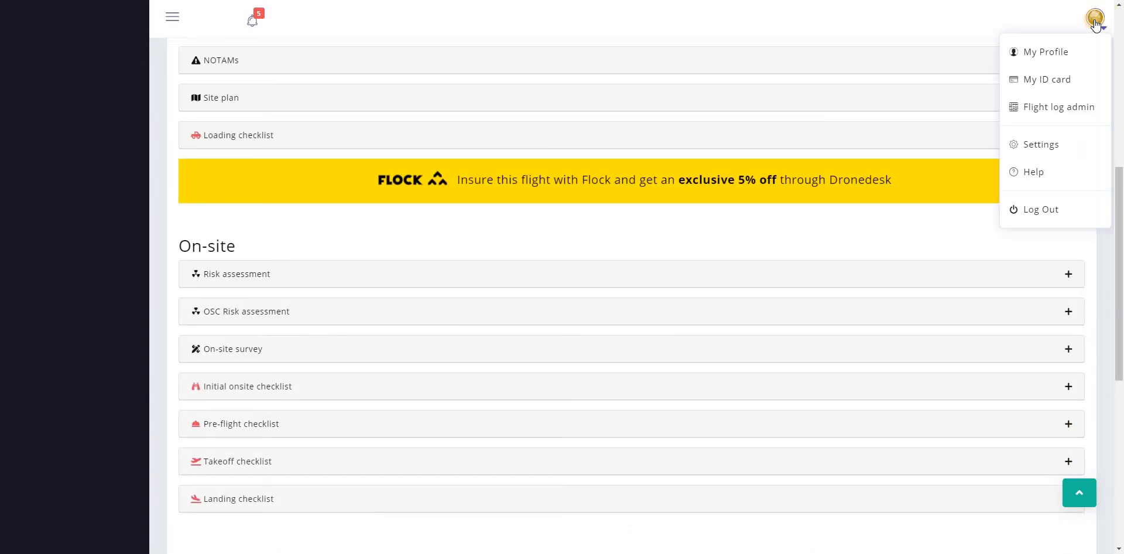
left_click(1034, 145)
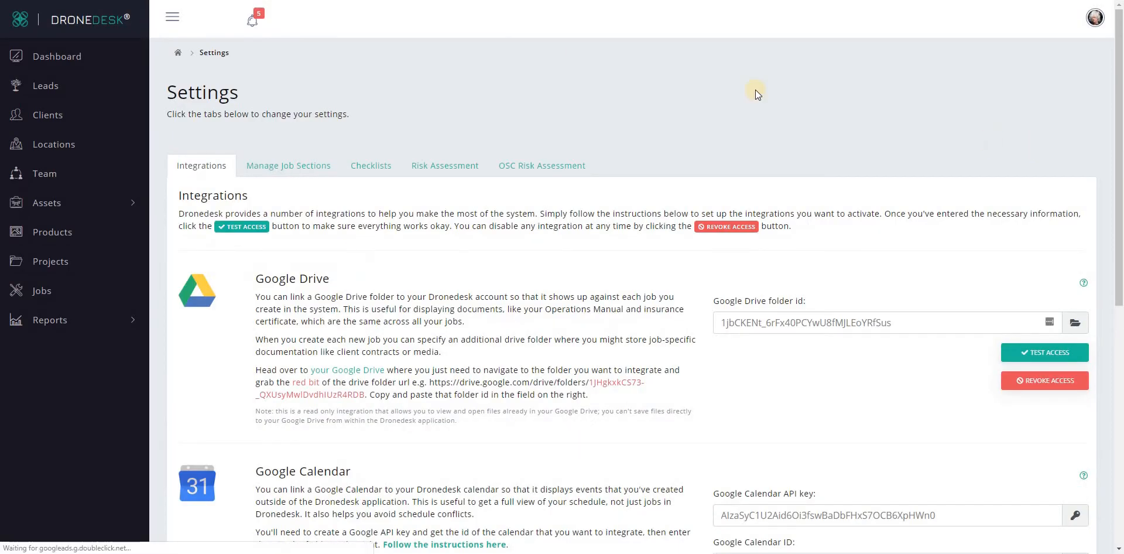
left_click(369, 167)
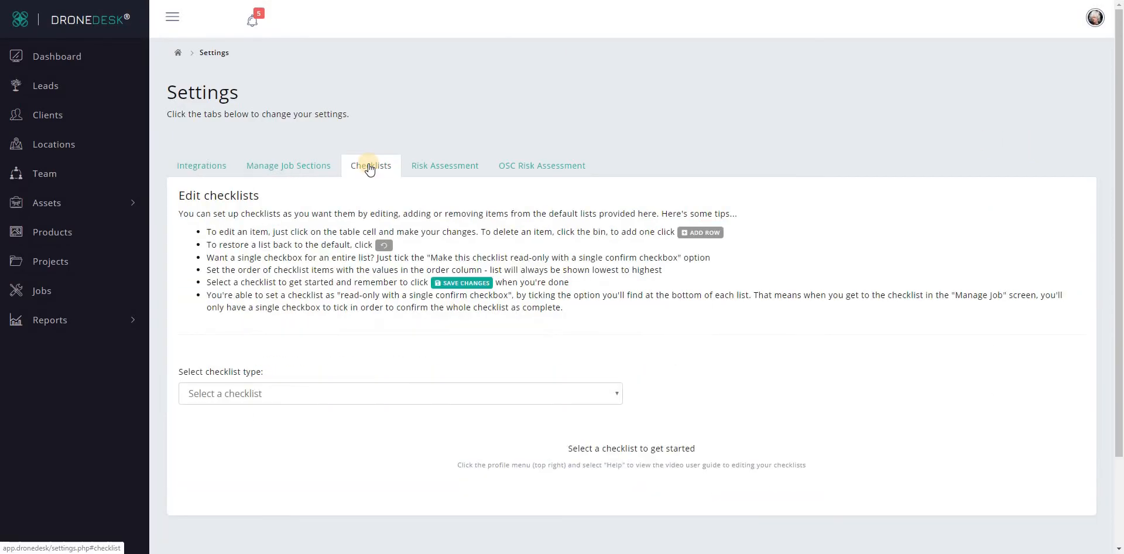
left_click(332, 391)
scroll(375, 347, "down", 2)
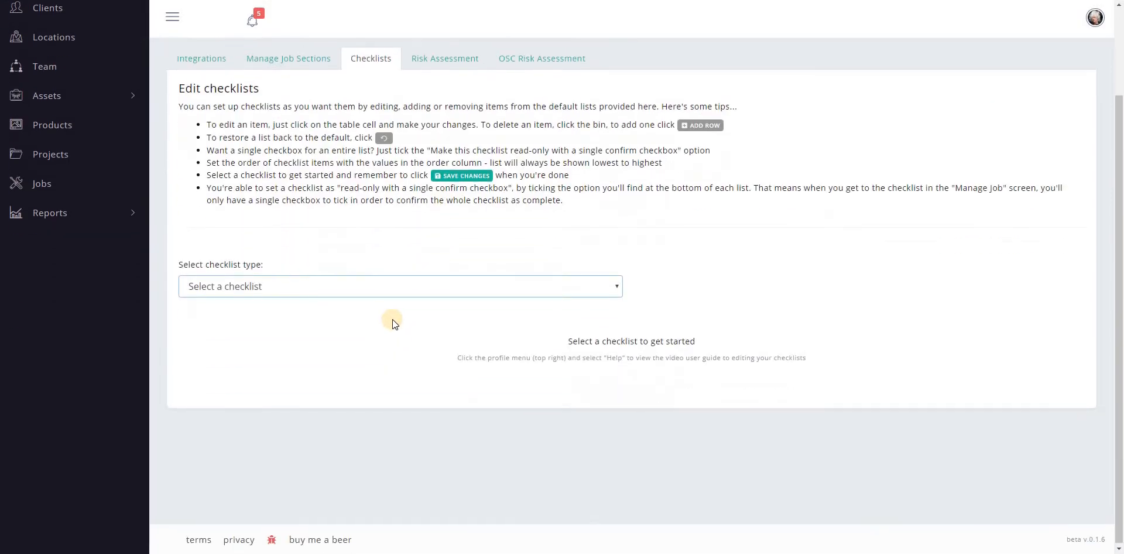
left_click(376, 287)
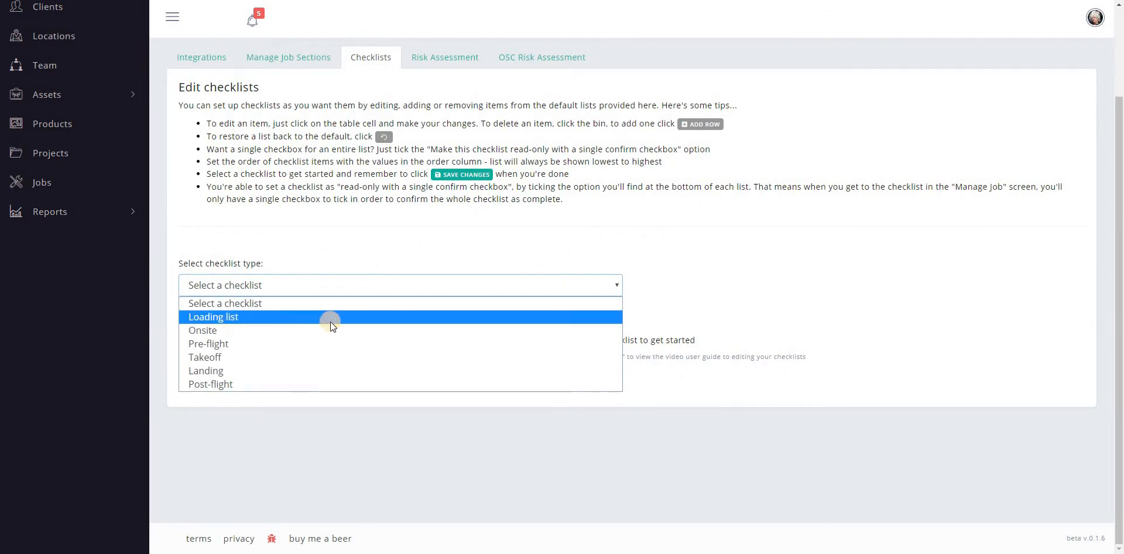
left_click(310, 319)
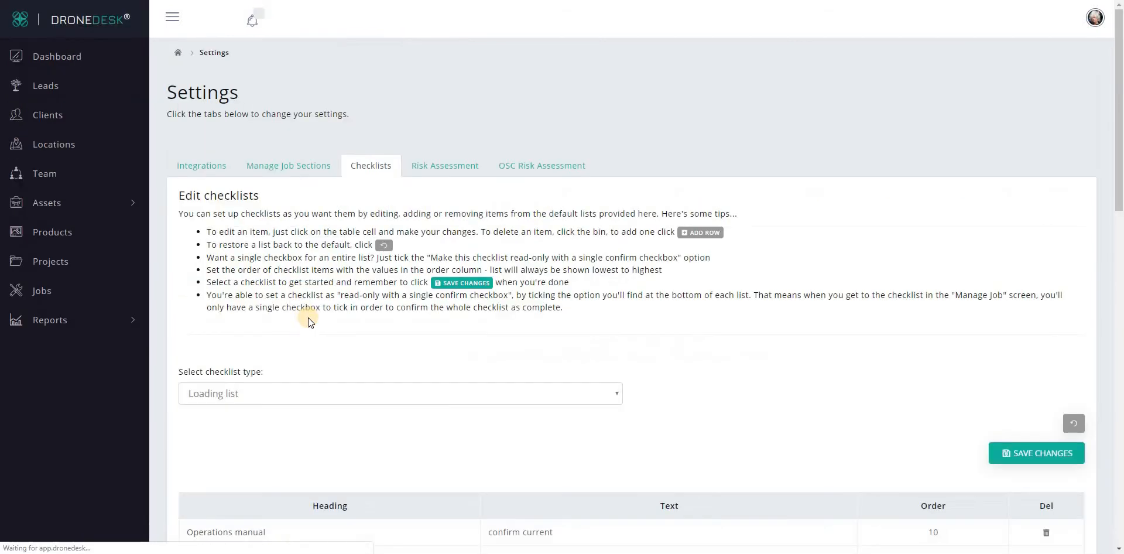
Step: Delete the Operating safety case (OSC) row from the Loading list and confirm the deletion
scroll(229, 192, "down", 5)
scroll(235, 176, "up", 1)
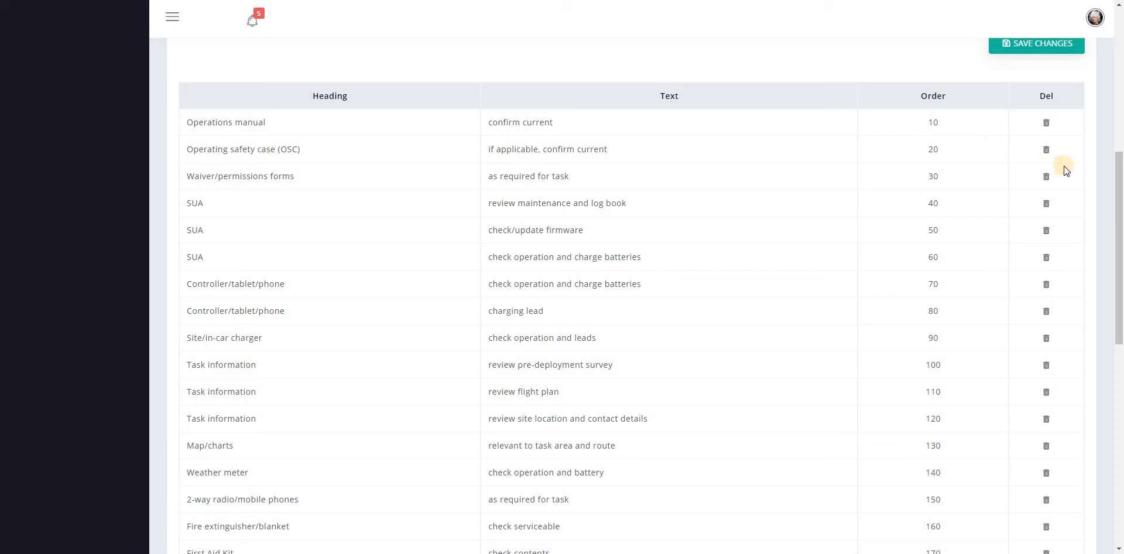
left_click(1048, 151)
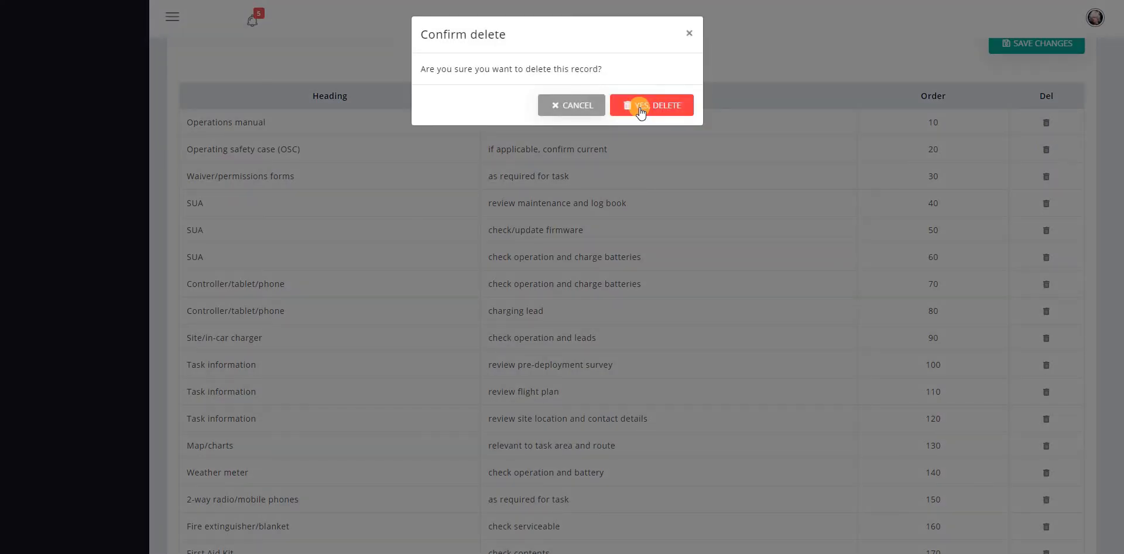
left_click(639, 107)
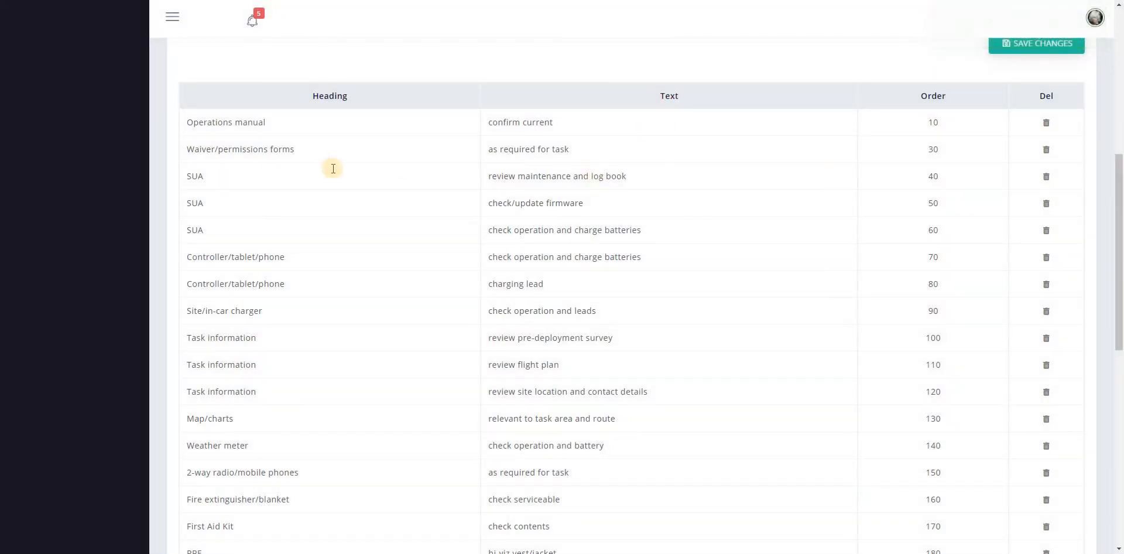
Step: Change the heading of the "review maintenance and log book" row to "SUA XXXXXXXXXXXXXXXX" and save the checklist
left_click(234, 175)
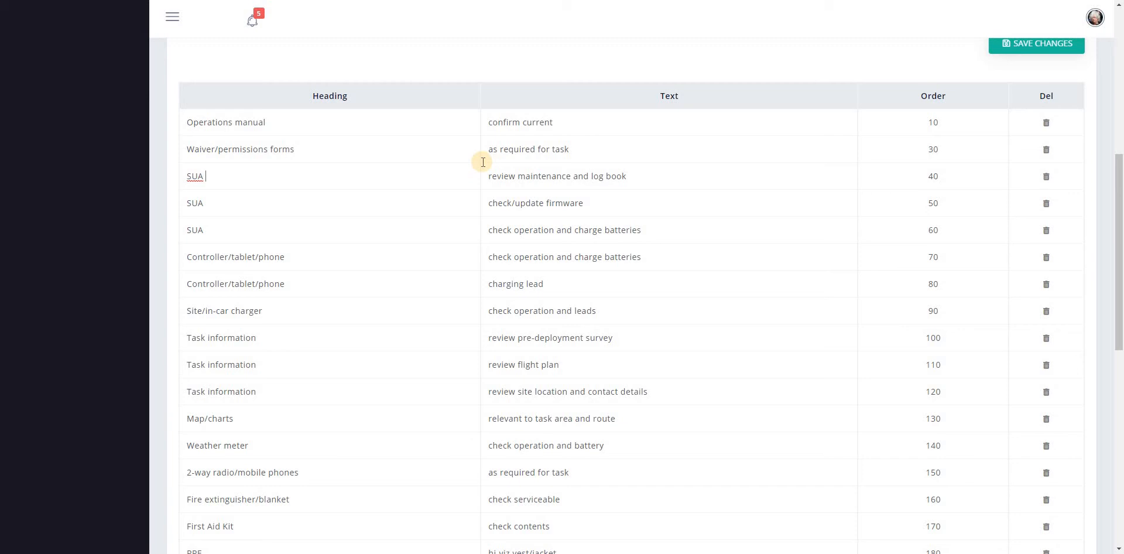
type("XXXXXXXXXXXXXXXX")
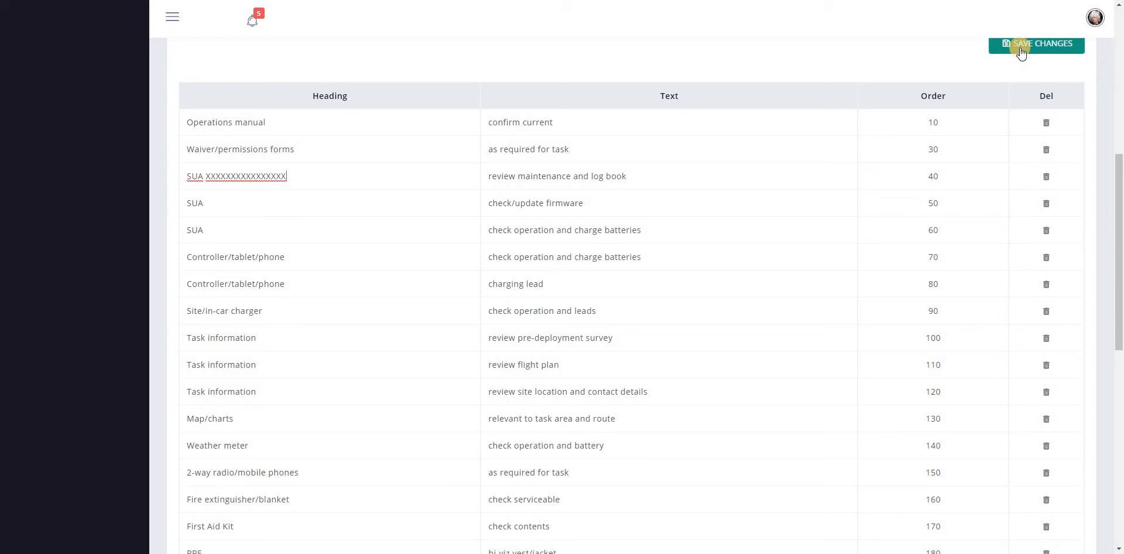
left_click(1021, 50)
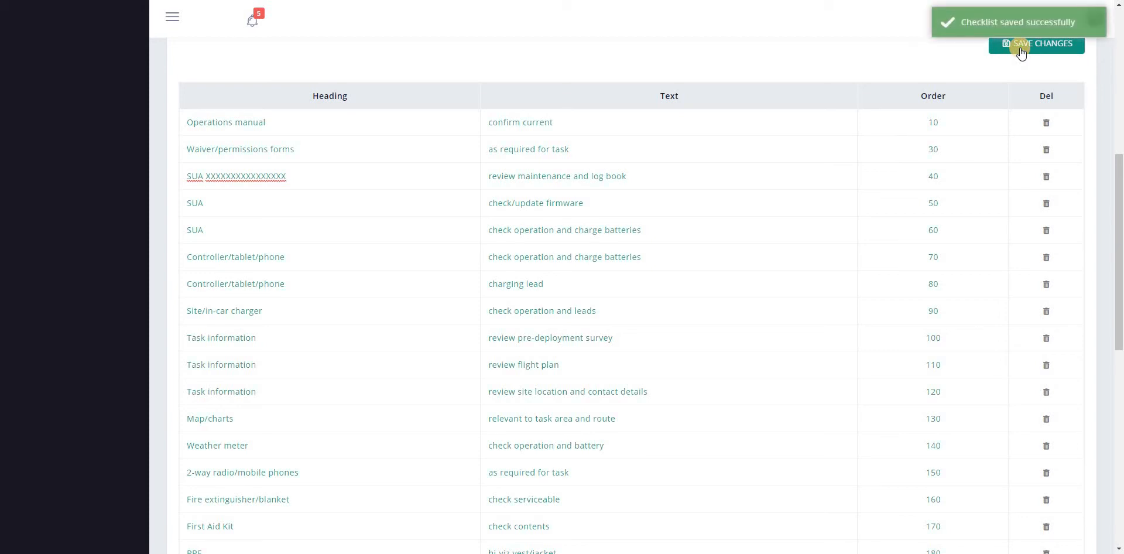
Step: Return to the job and examine how the edited items appear in its Loading checklist
scroll(400, 152, "up", 6)
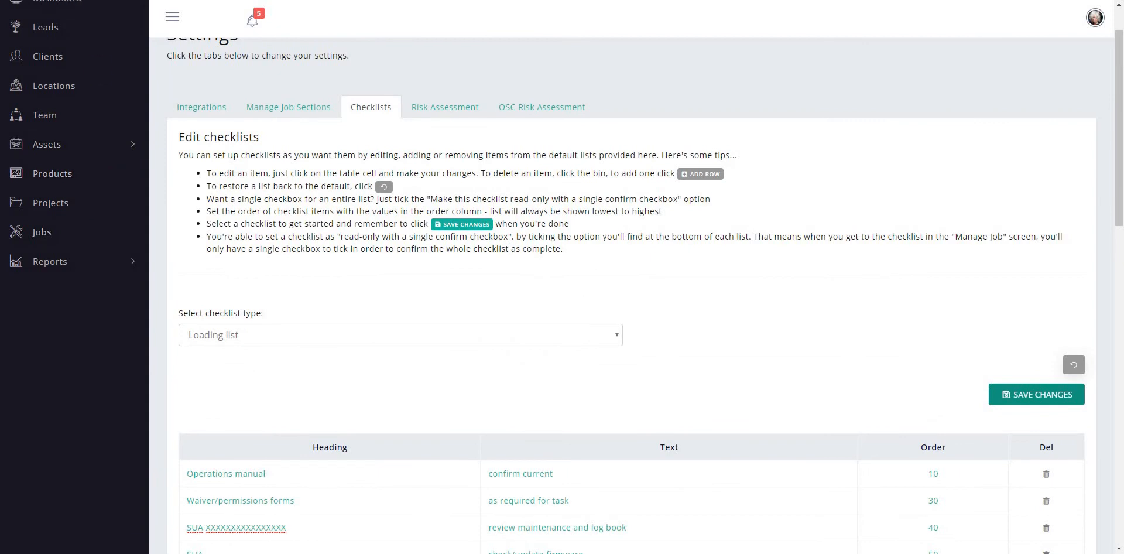
left_click(377, 138)
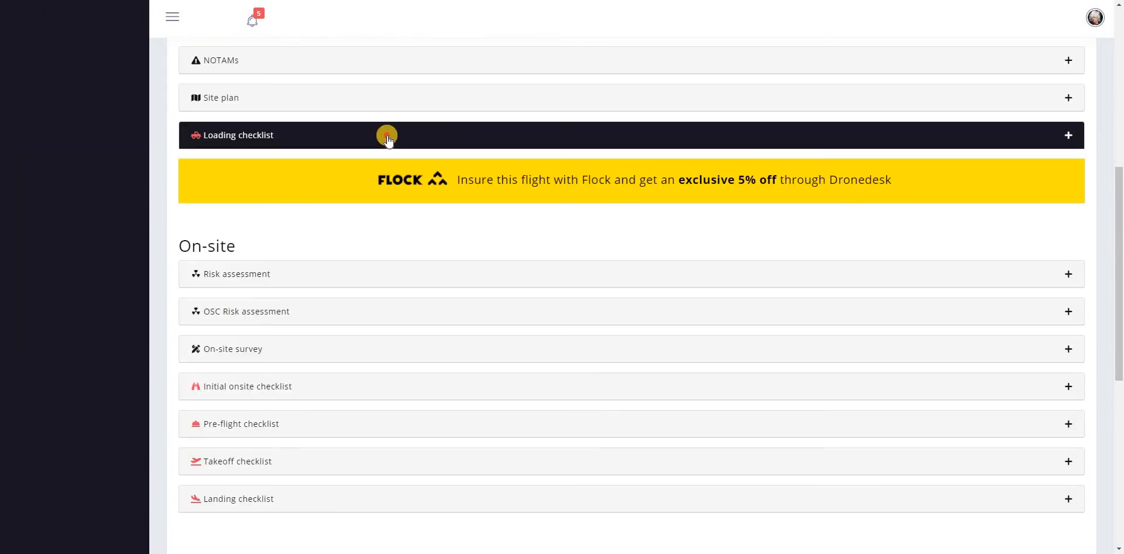
left_click(387, 136)
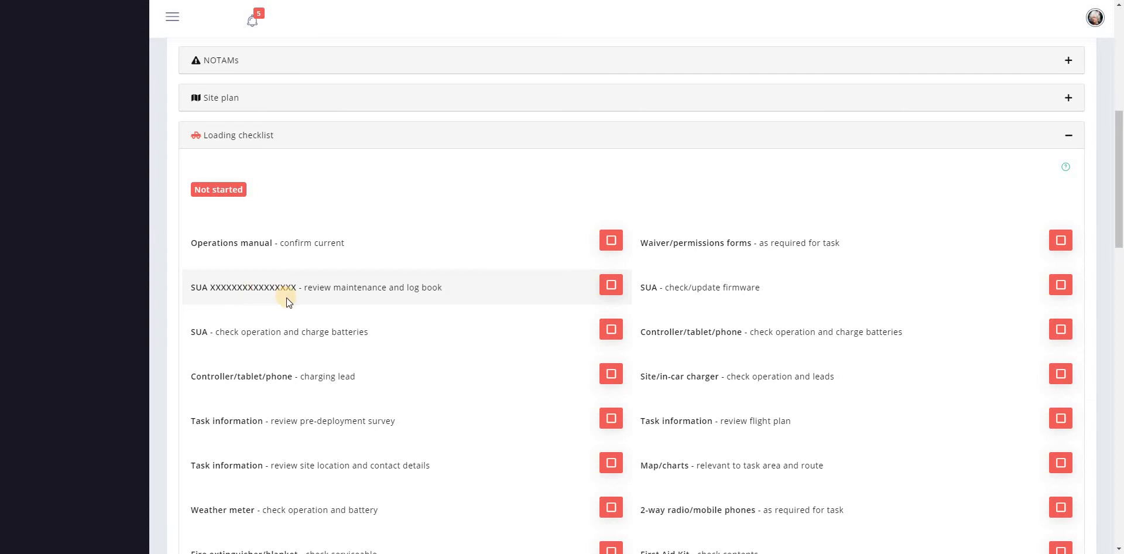
scroll(346, 291, "down", 4)
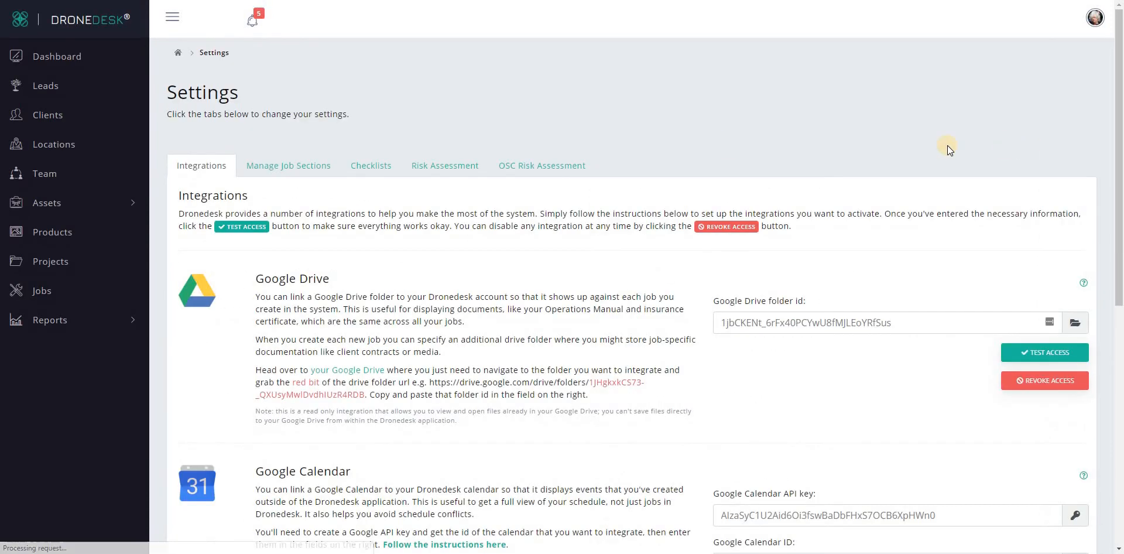
Step: Reopen the Loading list in the checklist settings and restore it to the system default
left_click(394, 168)
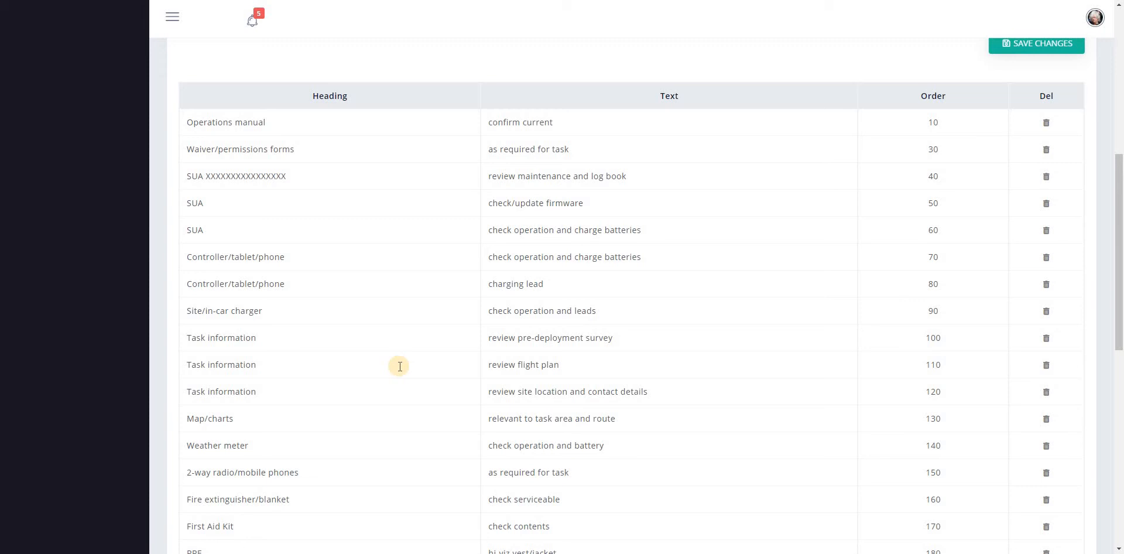
scroll(869, 292, "up", 1)
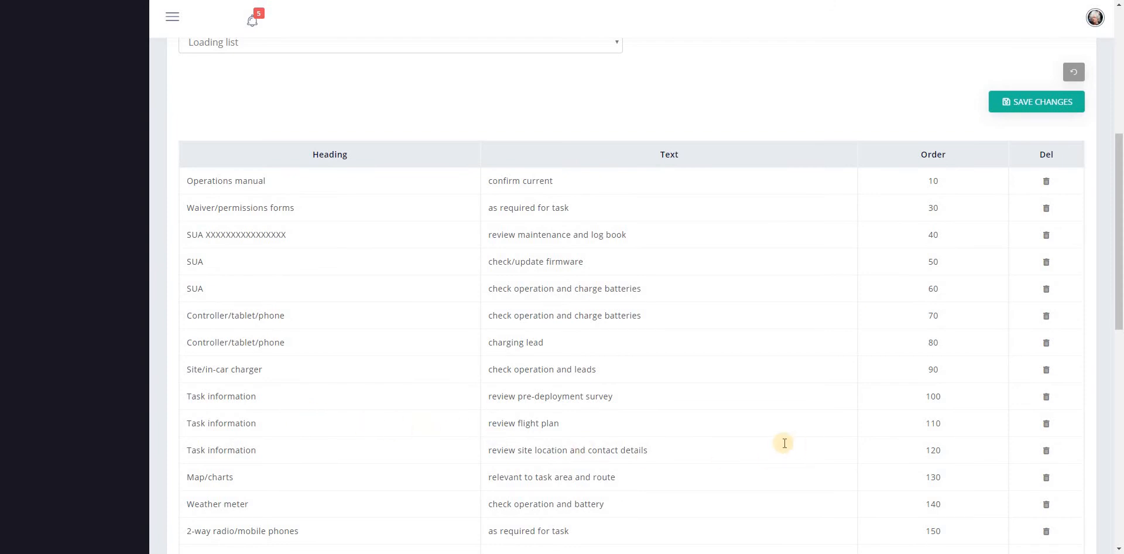
left_click(1073, 73)
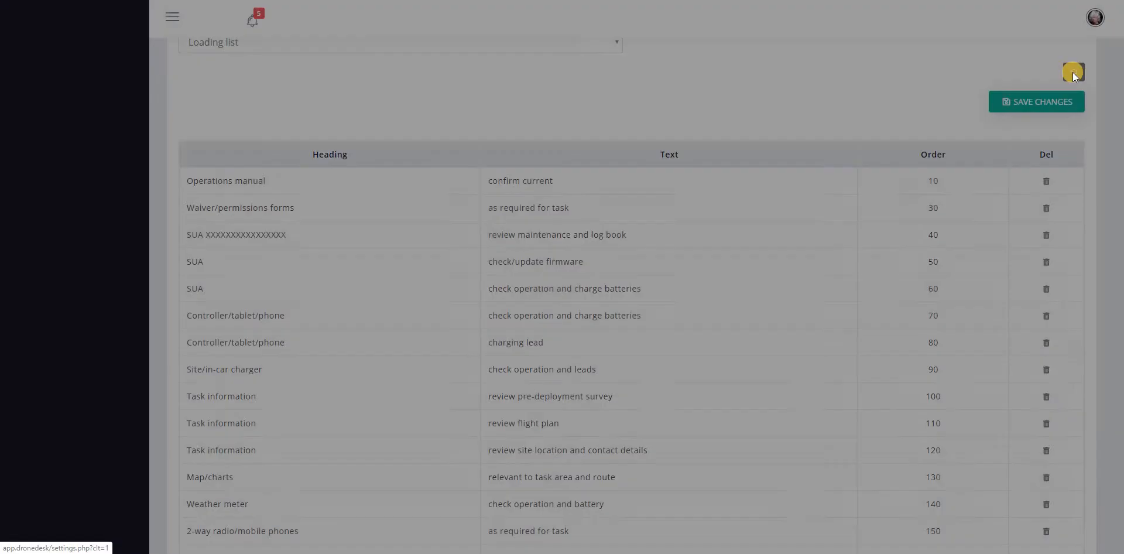
left_click(653, 115)
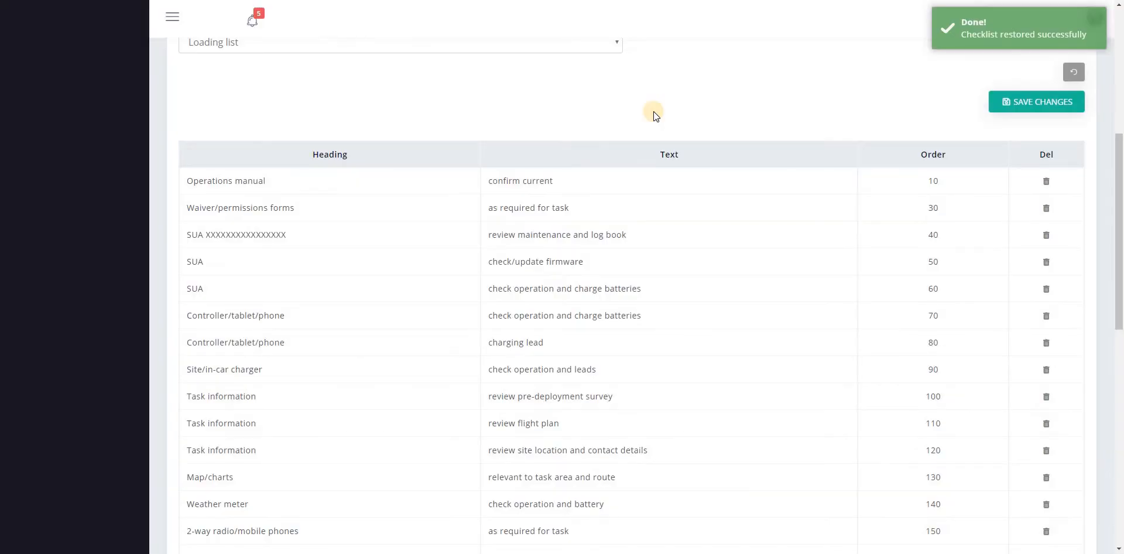
left_click(330, 154)
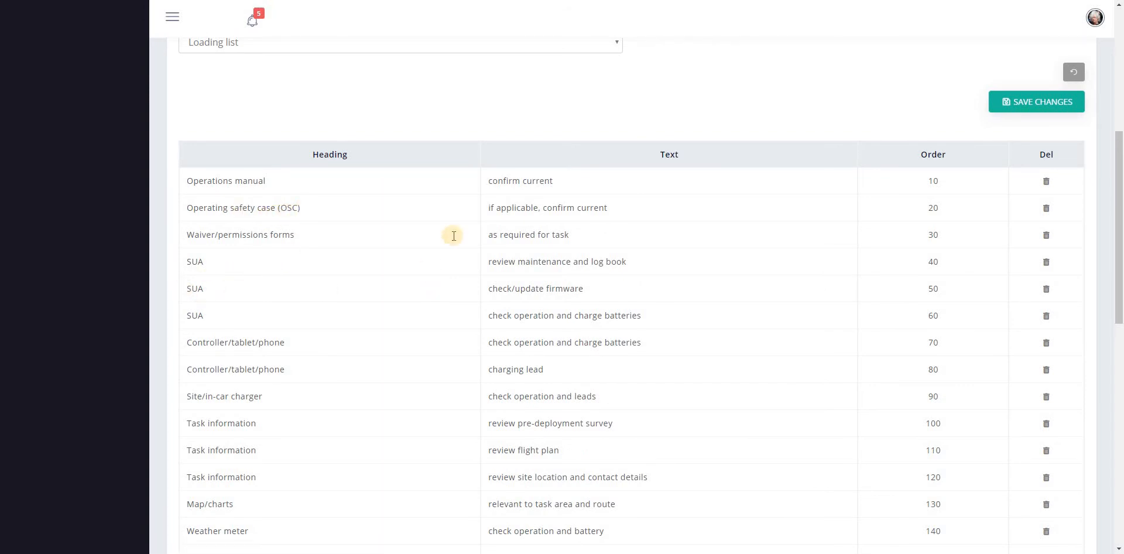
Step: Return to the job and check the items of its Loading checklist against the default list
scroll(71, 27, "up", 1)
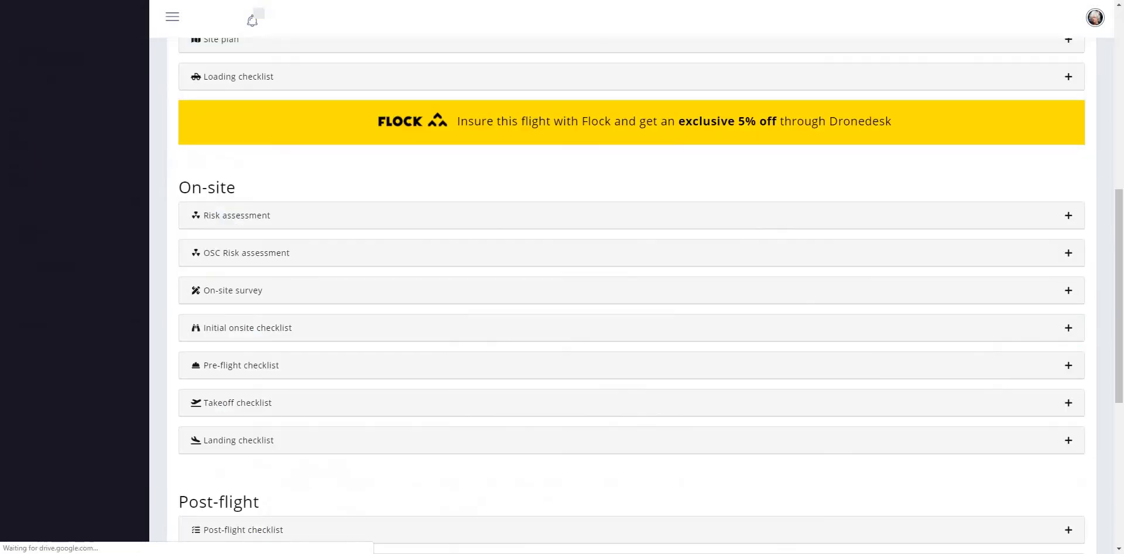
left_click(129, 41)
left_click(387, 77)
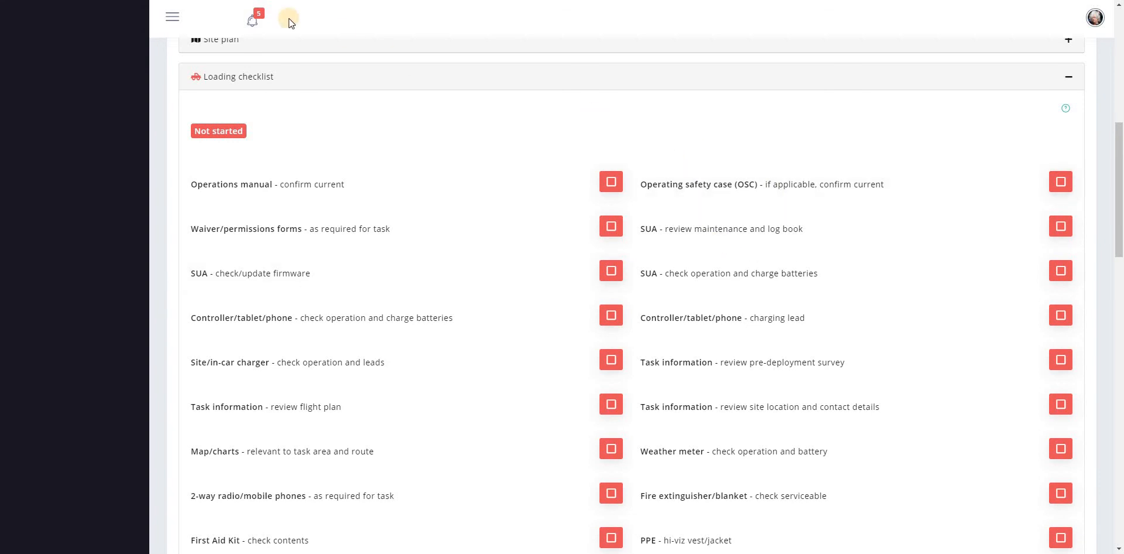
Step: Reopen the Loading list in the checklist settings, make it read-only with a single confirm checkbox and save the changes
left_click(1024, 140)
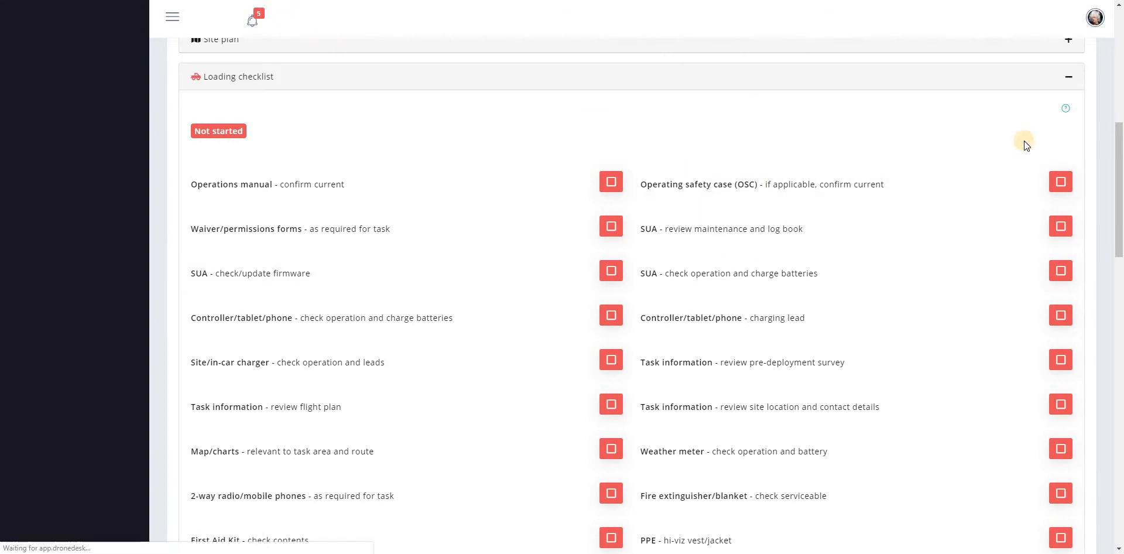
left_click(348, 164)
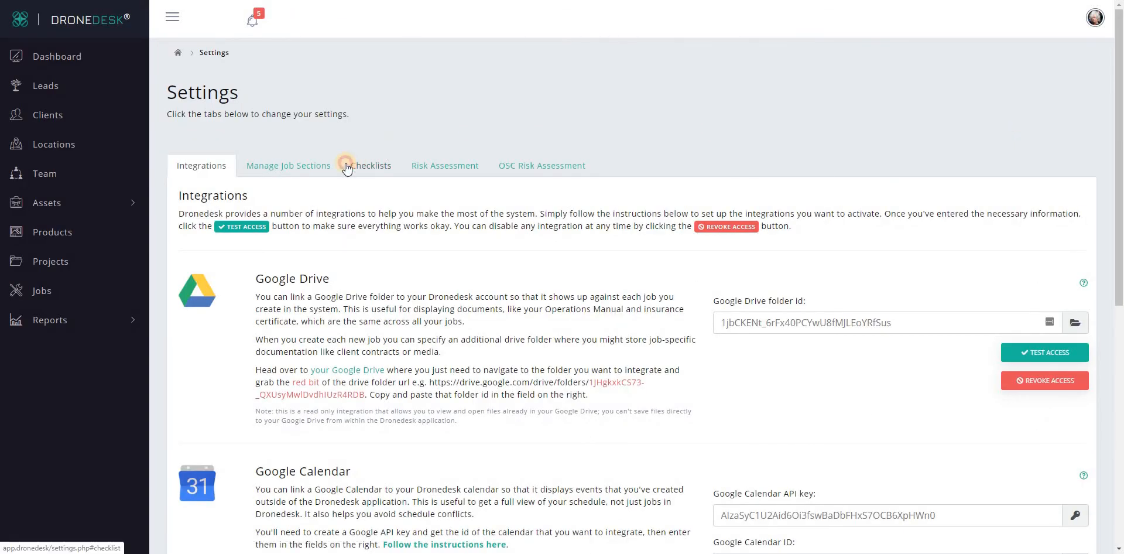
left_click(487, 389)
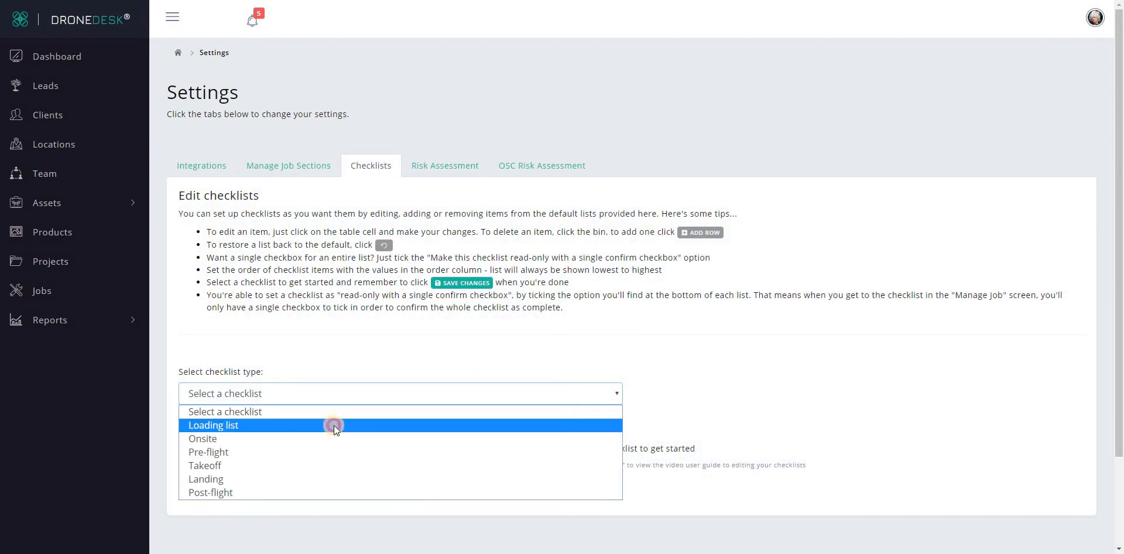
left_click(327, 424)
scroll(822, 232, "down", 3)
scroll(822, 232, "down", 3)
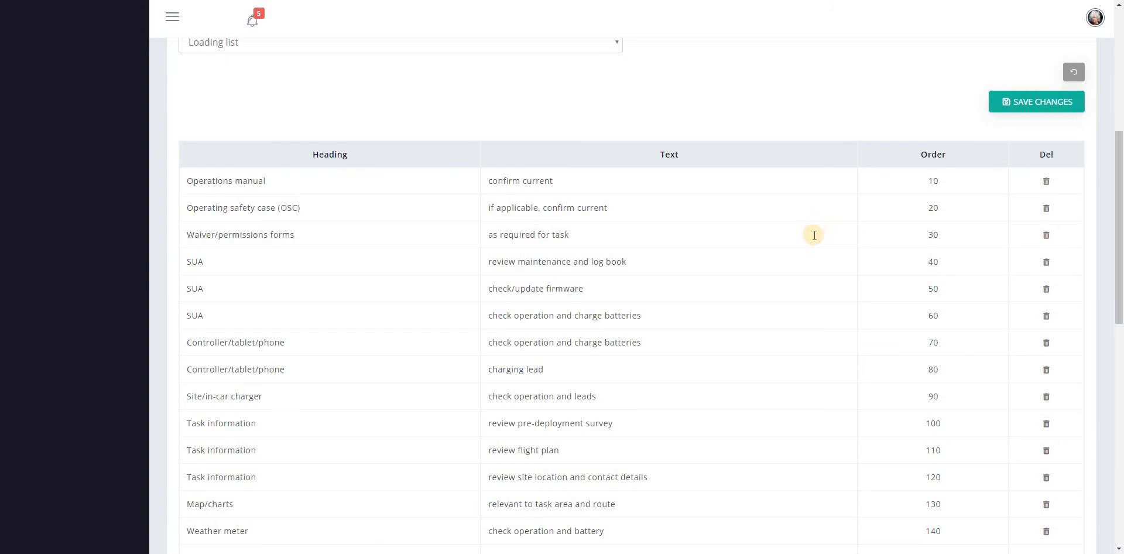
scroll(816, 228, "down", 6)
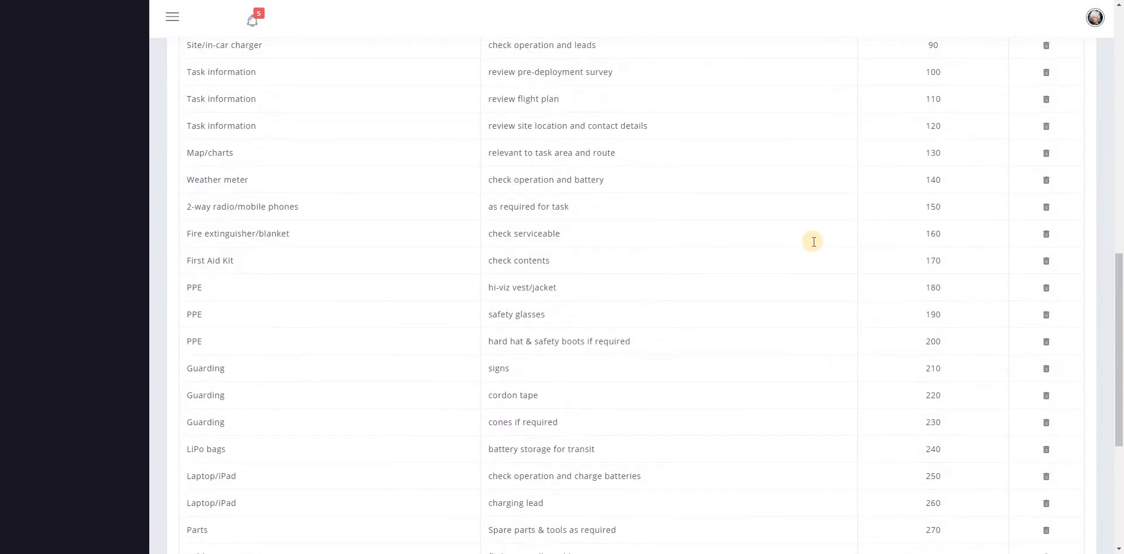
scroll(814, 242, "down", 3)
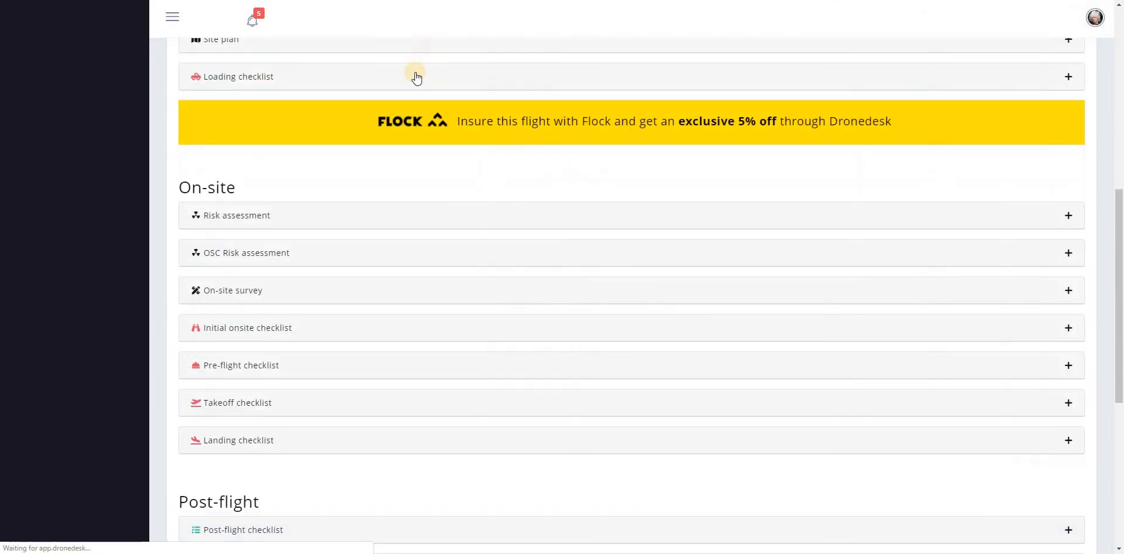
Step: Return to the job and examine how its Loading checklist appears with the single confirm checkbox
left_click(415, 77)
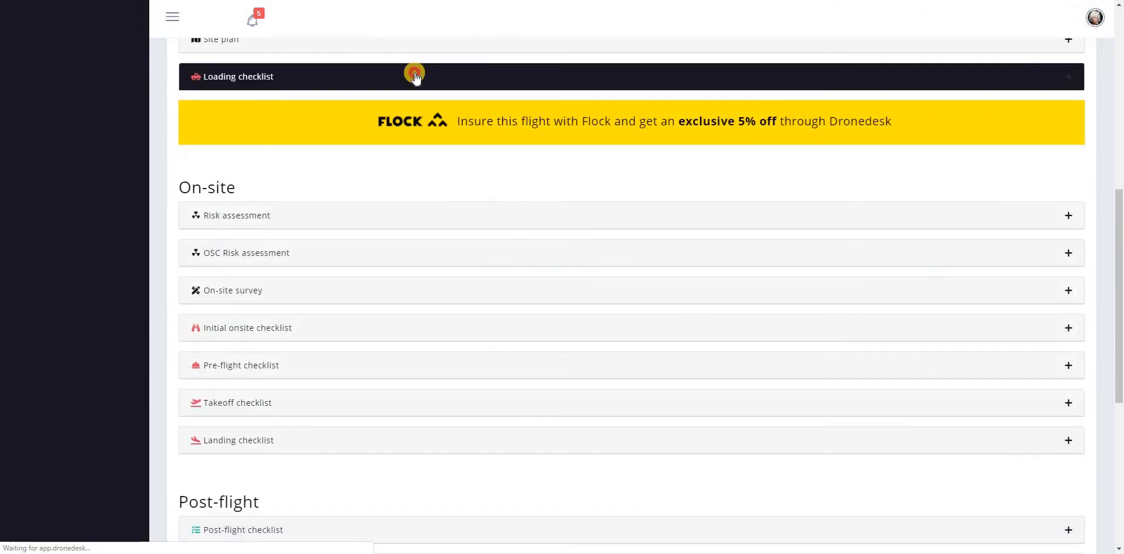
left_click(415, 76)
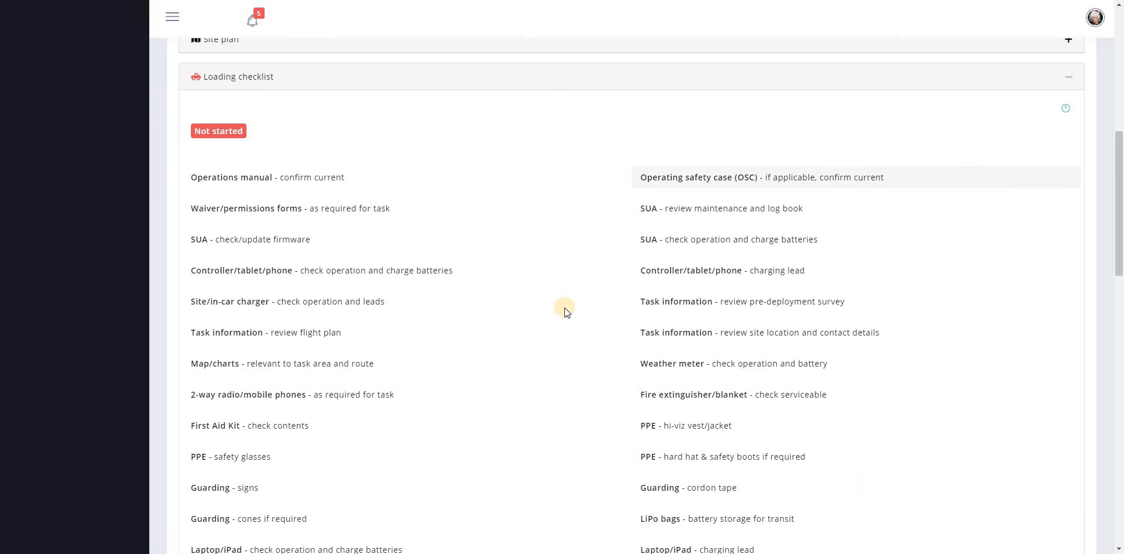
scroll(487, 276, "down", 4)
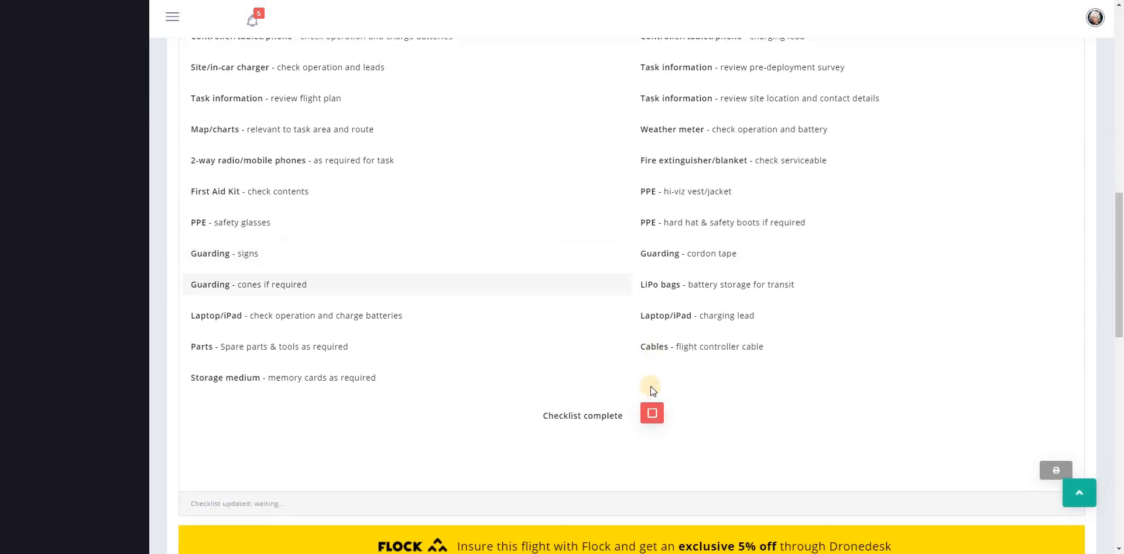
left_click(590, 419)
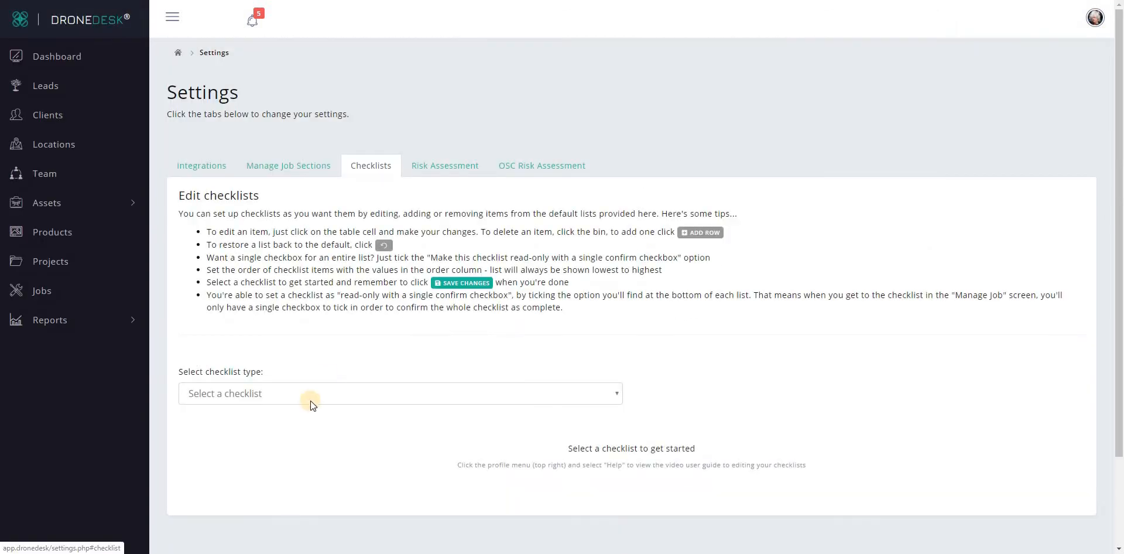
Step: Open the Pre-flight list in the checklist settings
left_click(310, 397)
scroll(311, 387, "down", 1)
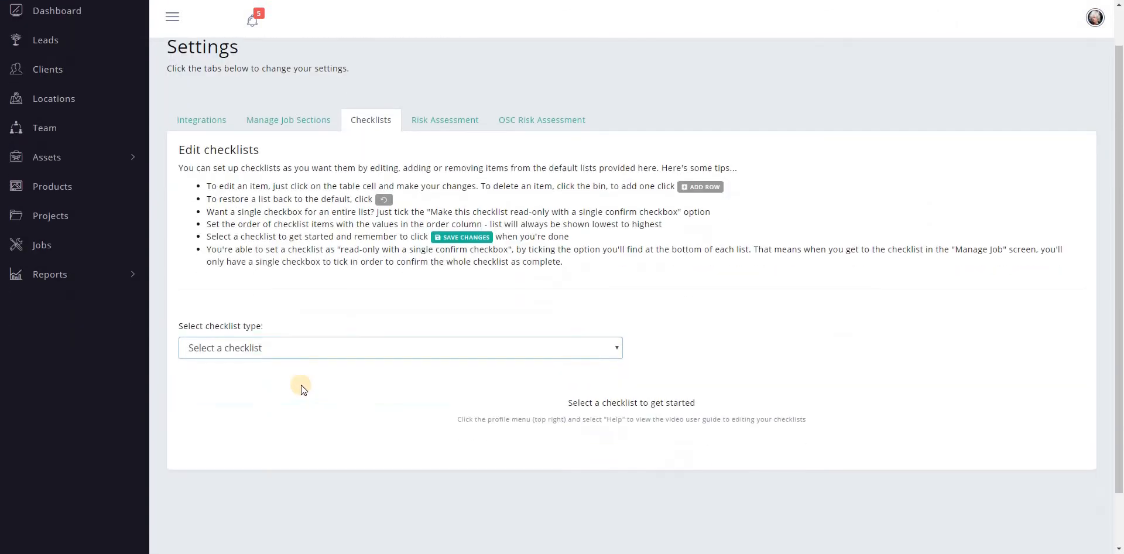
left_click(294, 338)
left_click(281, 393)
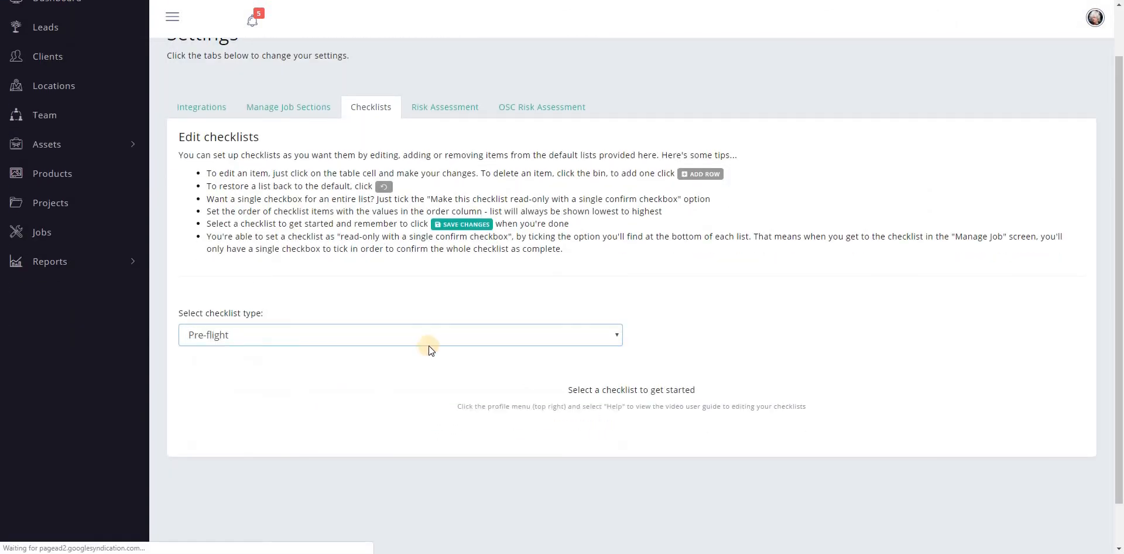
scroll(556, 261, "down", 3)
scroll(556, 261, "down", 12)
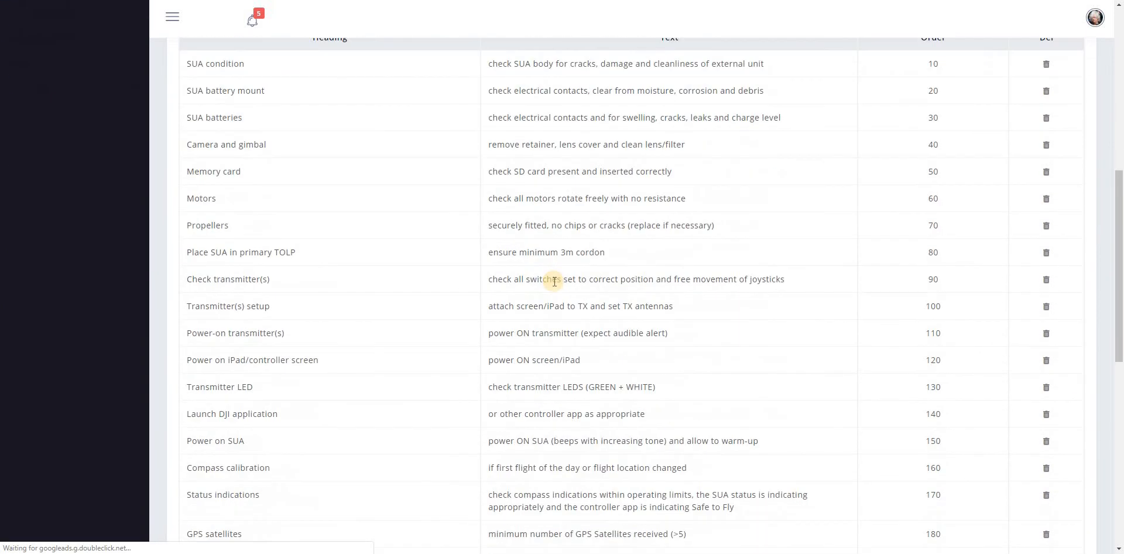
scroll(533, 274, "up", 10)
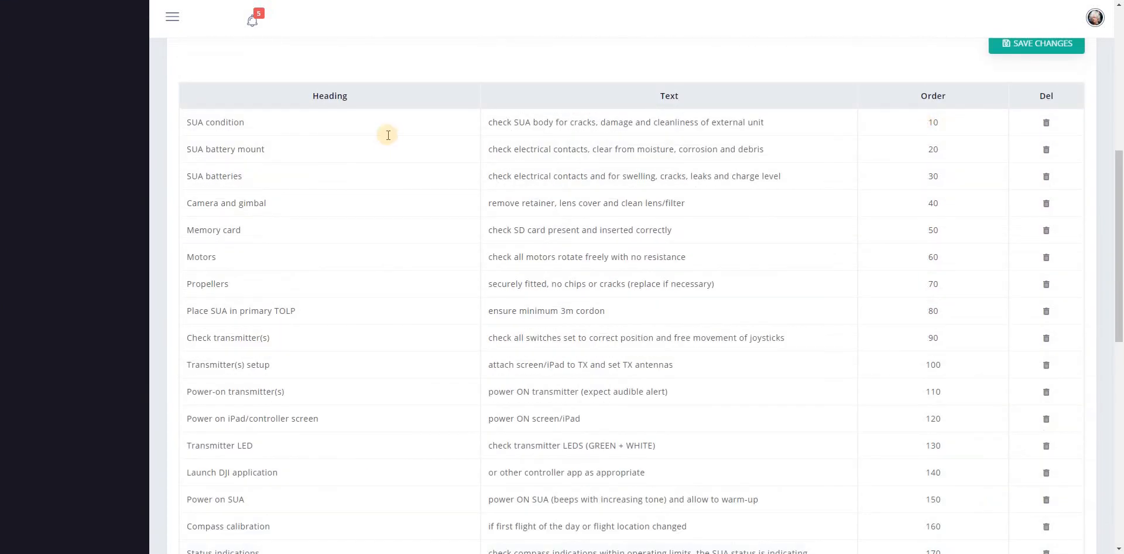
Step: Set the order of "SUA condition" to 20 and of "SUA battery mount" to 10, and save the Pre-flight checklist
left_click(928, 121)
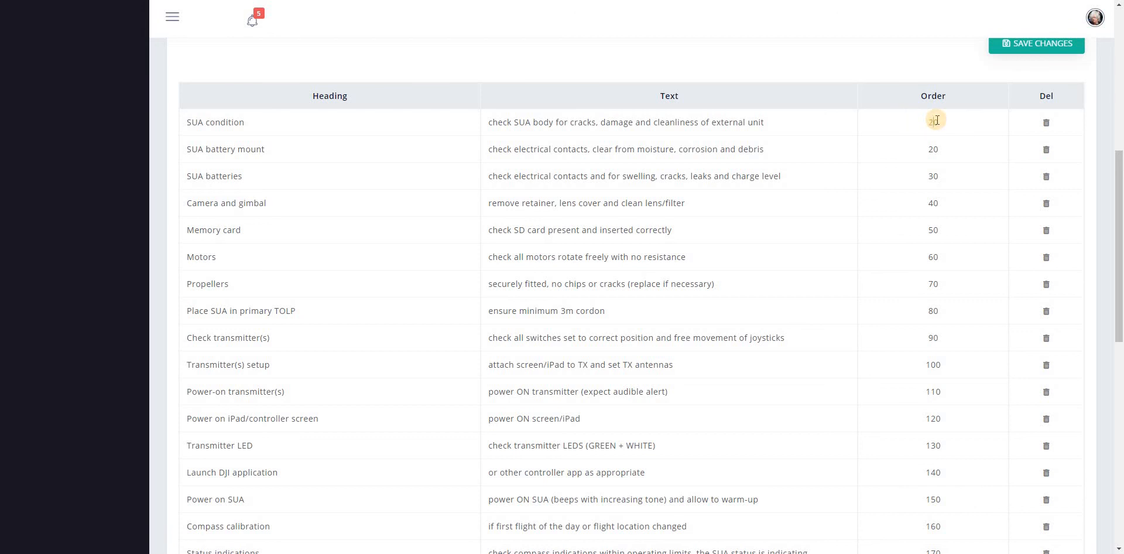
double_click(933, 149)
type("10")
left_click(992, 49)
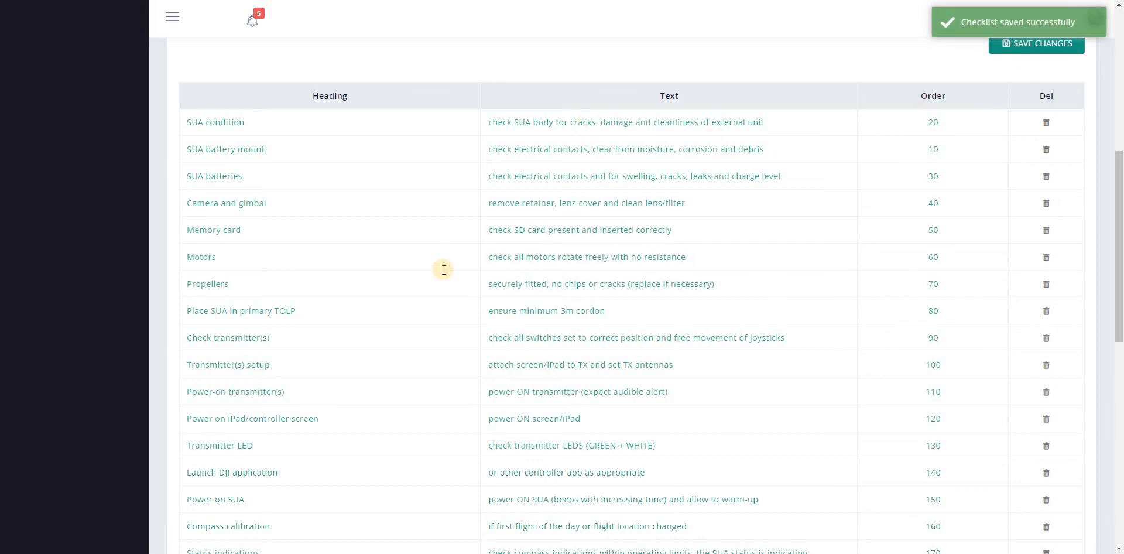
scroll(631, 293, "up", 3)
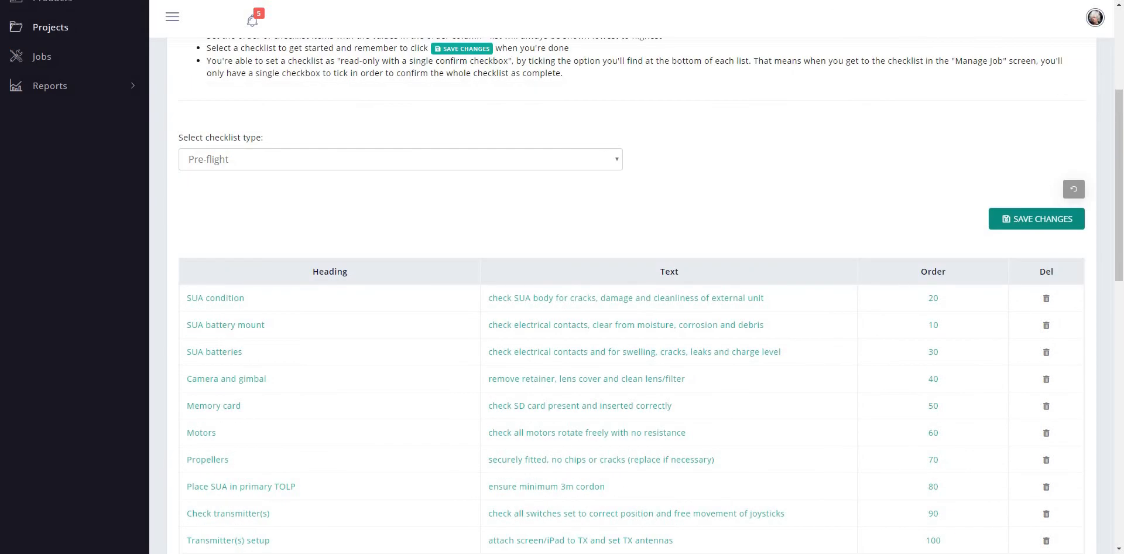